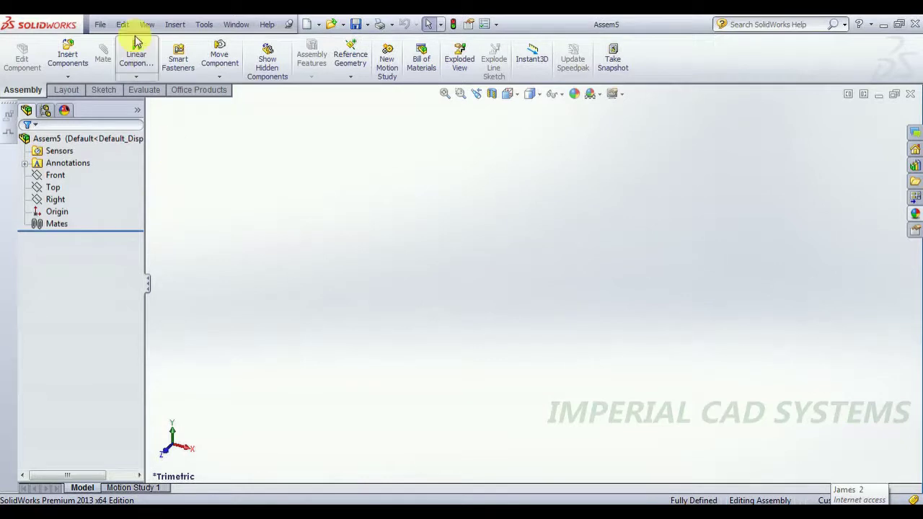
Show the Linear, Circular, Feature Driven and Mirror pattern options, then dismiss them unused
{"action": "left_click", "coordinate": [137, 77]}
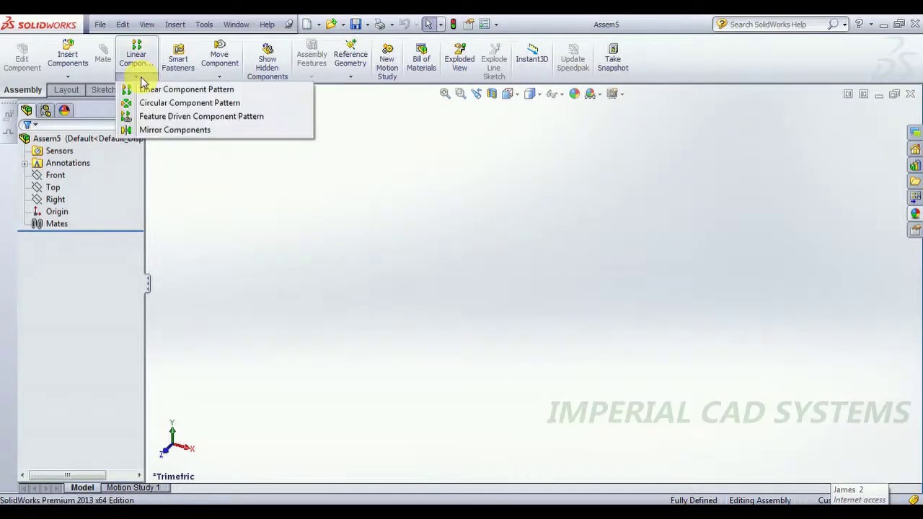
{"action": "left_click", "coordinate": [136, 76]}
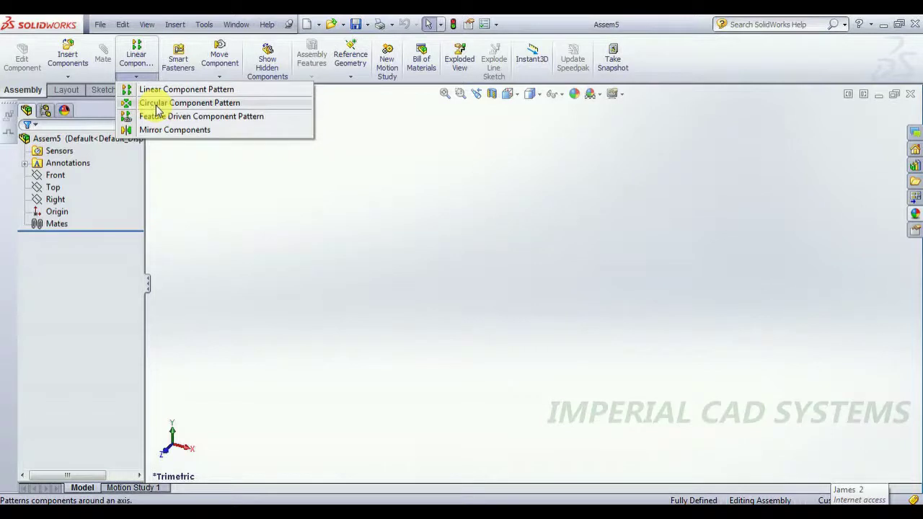
{"action": "left_click", "coordinate": [232, 192]}
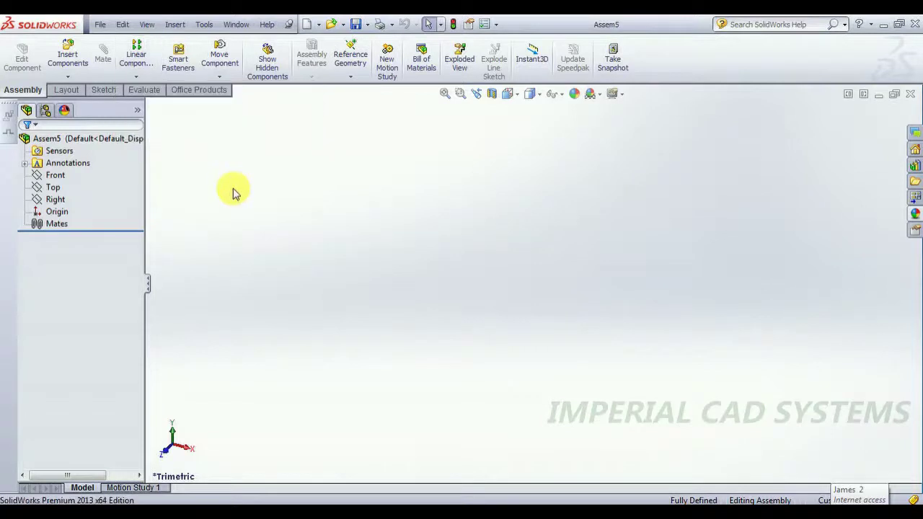
Insert the 'patt' plate part from the Desktop as the assembly's first, fixed component
{"action": "left_click", "coordinate": [79, 65]}
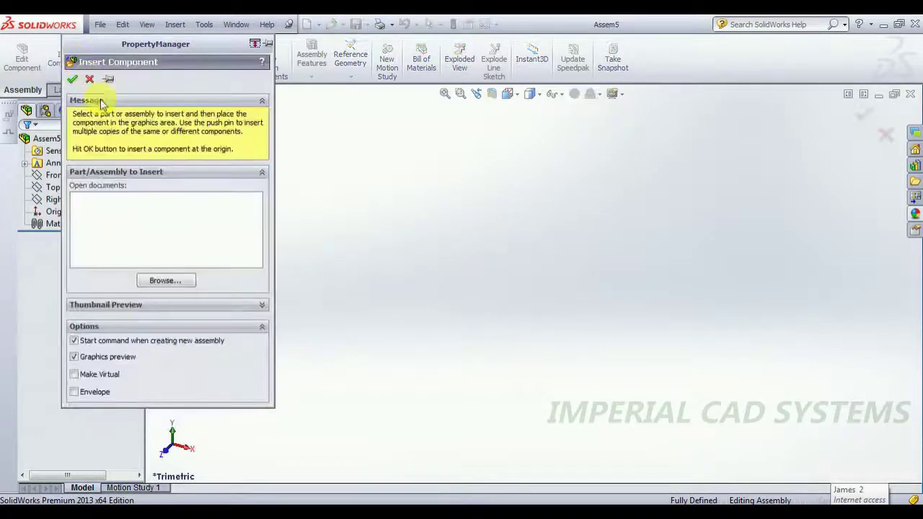
{"action": "left_click", "coordinate": [165, 280]}
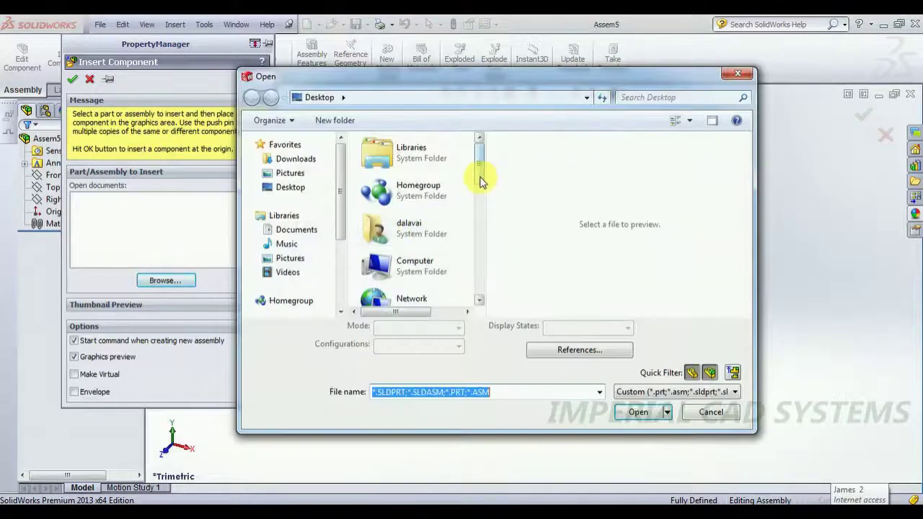
{"action": "left_click_drag", "start_coordinate": [480, 179], "coordinate": [482, 288]}
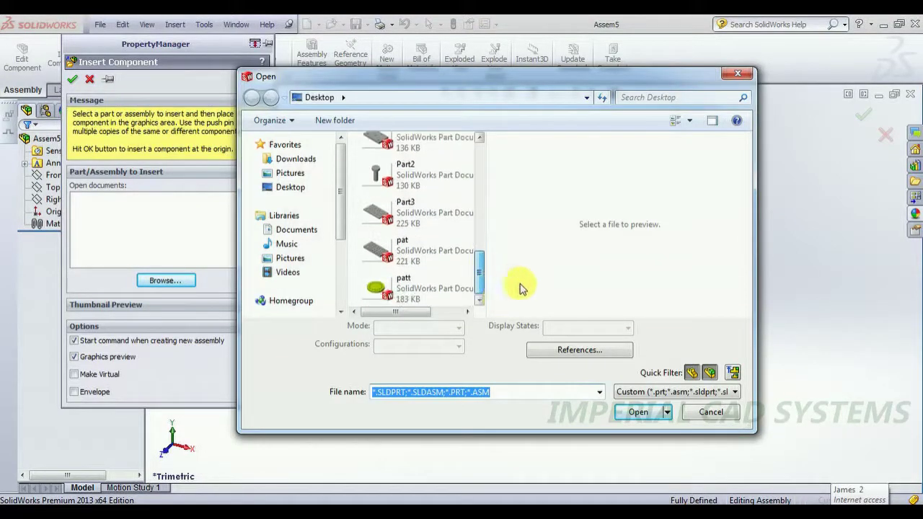
{"action": "left_click", "coordinate": [418, 287]}
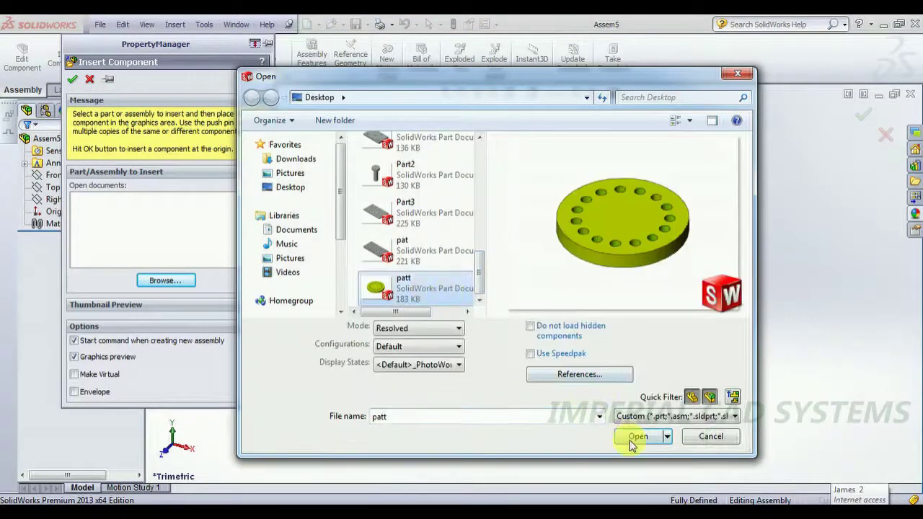
{"action": "left_click", "coordinate": [633, 438]}
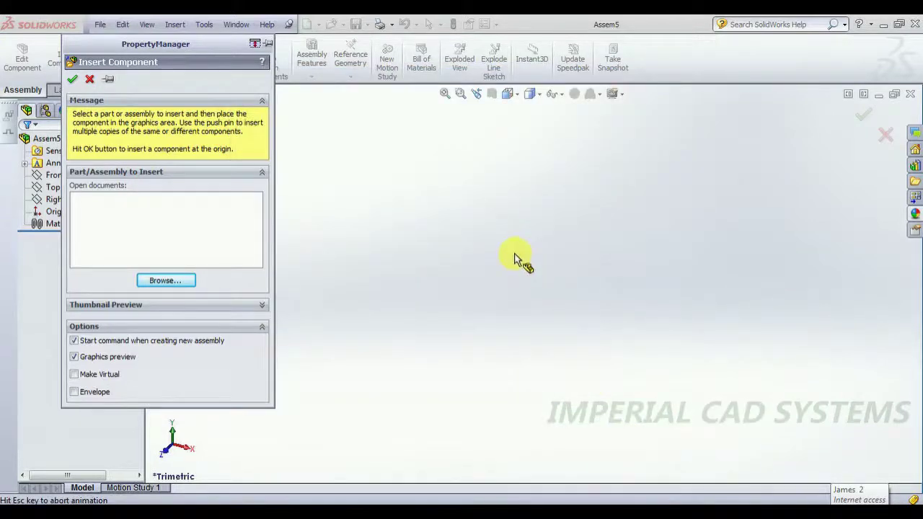
{"action": "left_click", "coordinate": [490, 246]}
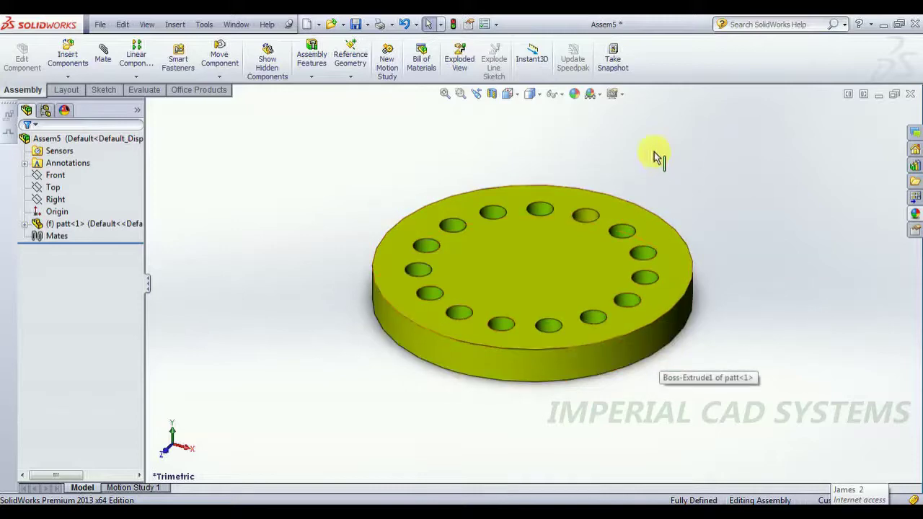
Expand patt<1> in the FeatureManager tree and inspect its Cut-Extrude1 and CirPattern1 features
{"action": "mouse_move", "coordinate": [645, 196]}
{"action": "middle_mouse_down"}
{"action": "mouse_move", "coordinate": [710, 202]}
{"action": "mouse_move", "coordinate": [694, 214]}
{"action": "middle_mouse_up"}
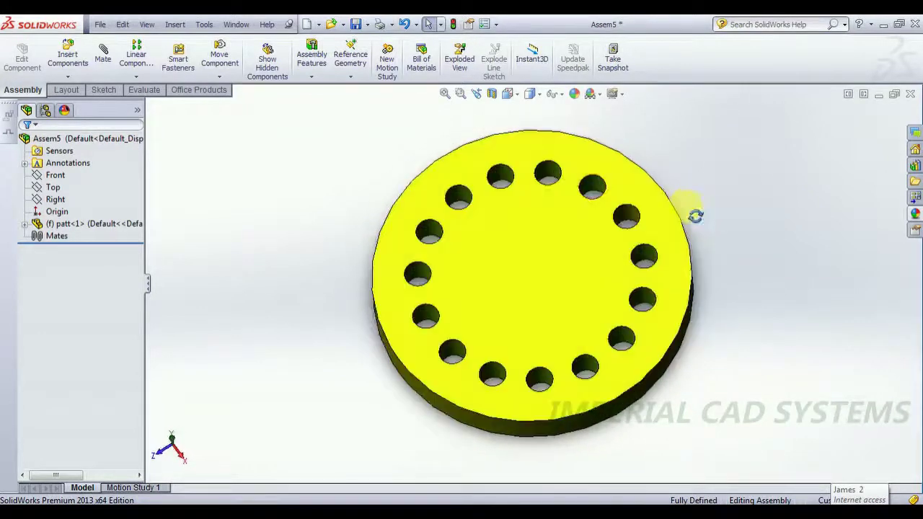
{"action": "left_click", "coordinate": [26, 224]}
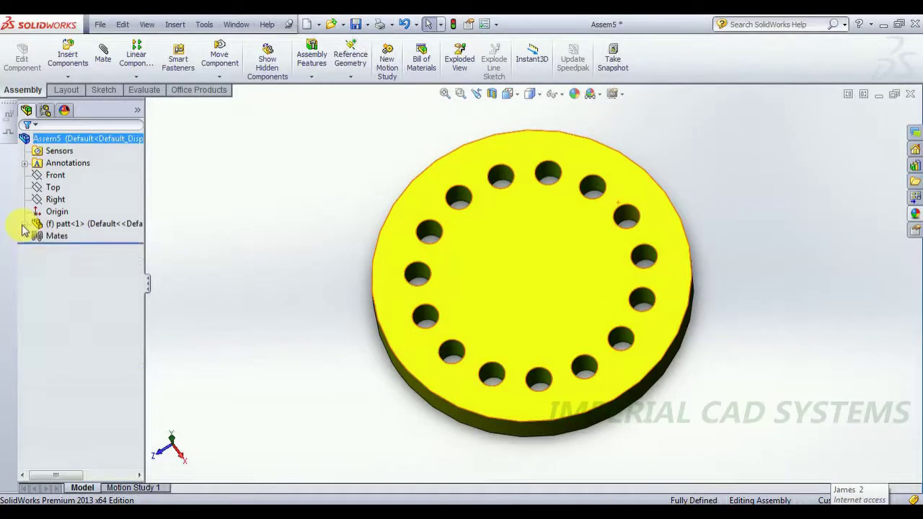
{"action": "left_click", "coordinate": [25, 224]}
{"action": "left_click", "coordinate": [76, 333]}
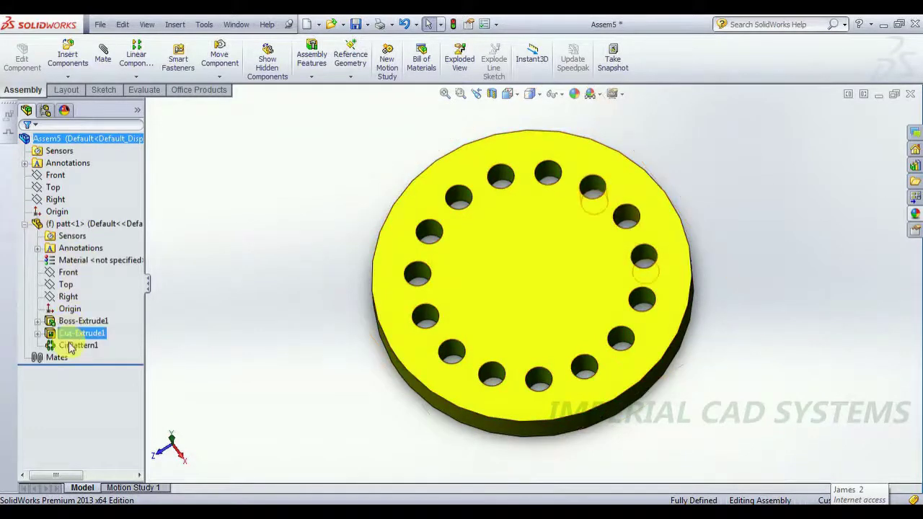
{"action": "left_click", "coordinate": [70, 351]}
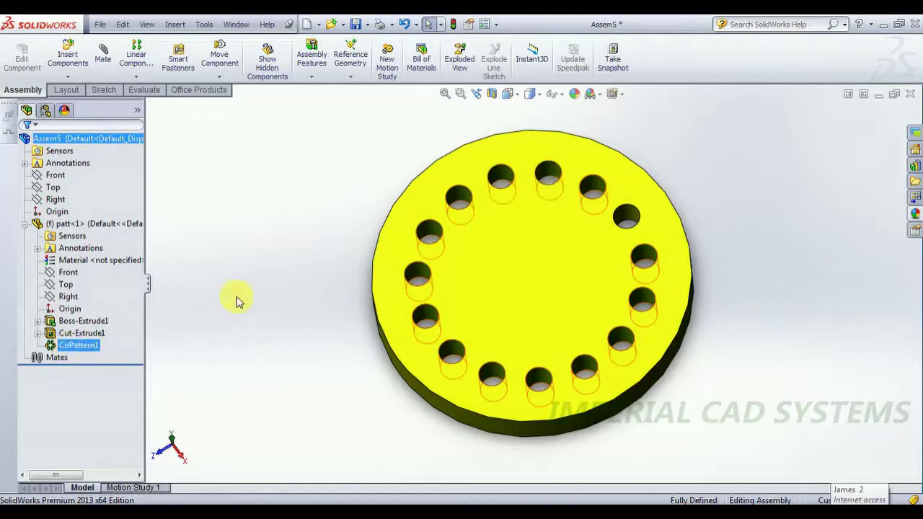
{"action": "left_click", "coordinate": [274, 310]}
{"action": "middle_click_drag", "start_coordinate": [305, 319], "coordinate": [342, 254]}
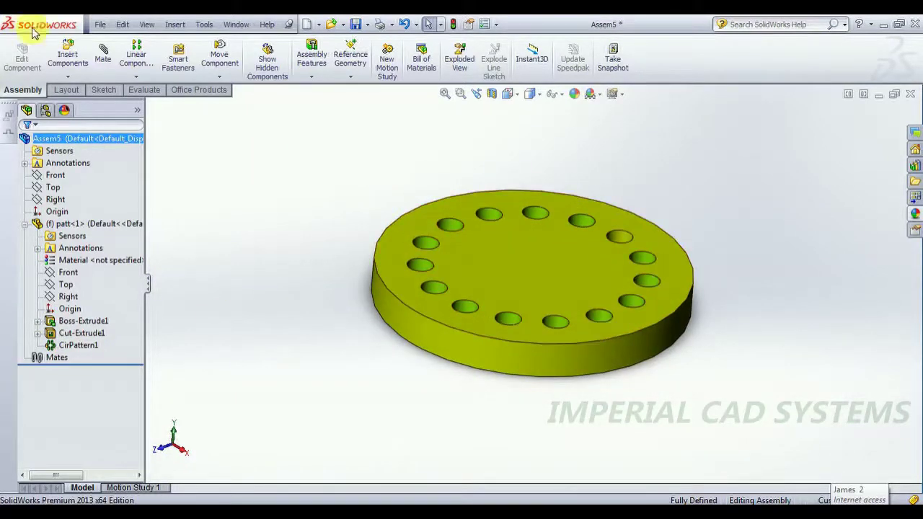
Insert the Part2 pin file and place it in the graphics area beside the plate
{"action": "left_click", "coordinate": [59, 62]}
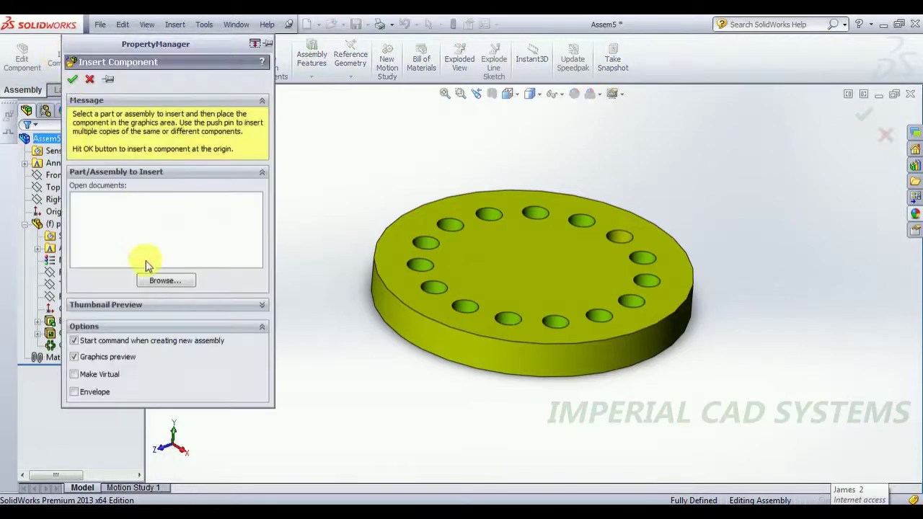
{"action": "left_click", "coordinate": [156, 284]}
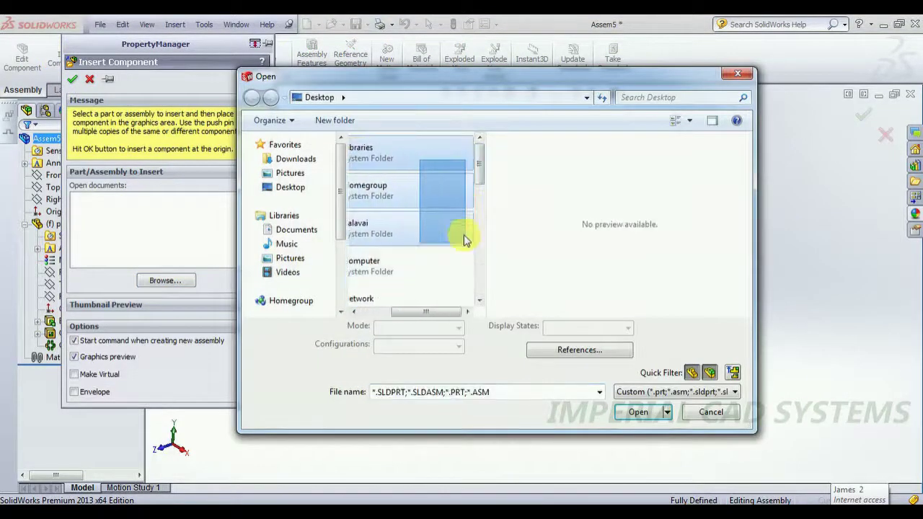
{"action": "left_click_drag", "start_coordinate": [473, 164], "coordinate": [494, 251]}
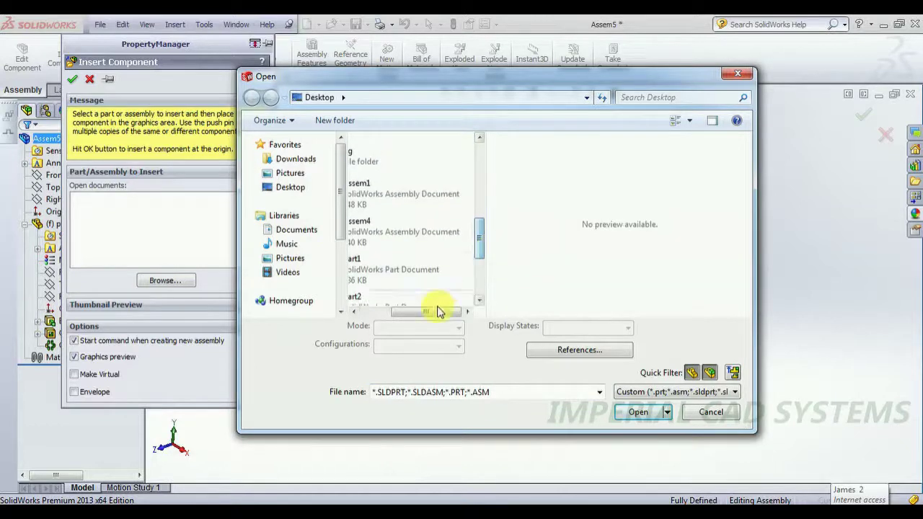
{"action": "left_click_drag", "start_coordinate": [432, 312], "coordinate": [396, 318]}
{"action": "left_click", "coordinate": [406, 295]}
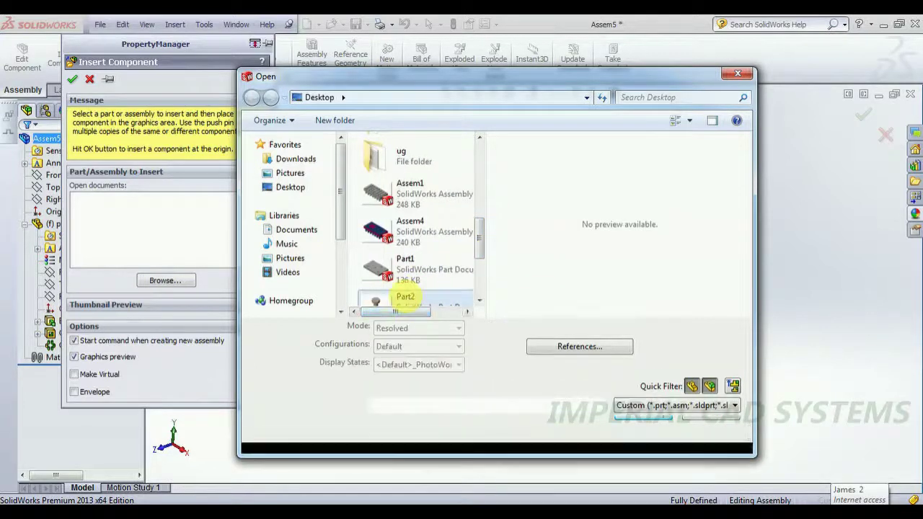
{"action": "left_click", "coordinate": [638, 436]}
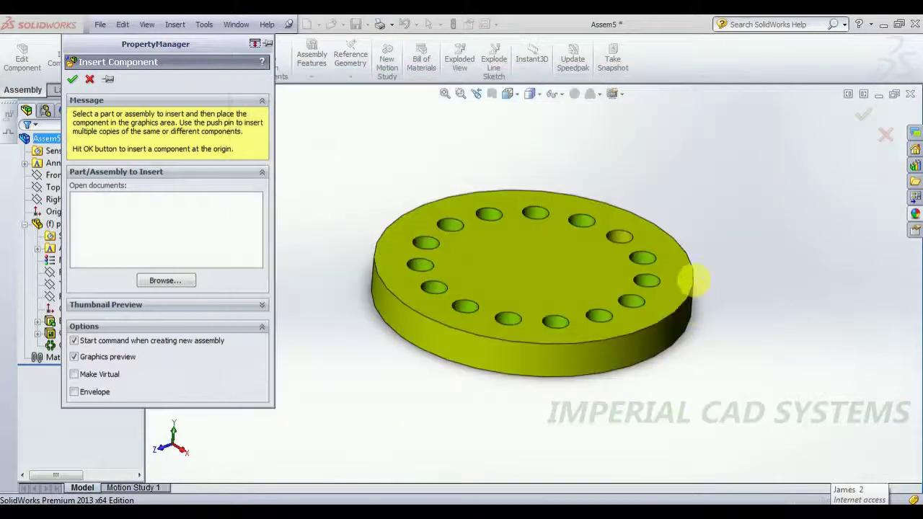
{"action": "left_click", "coordinate": [705, 179]}
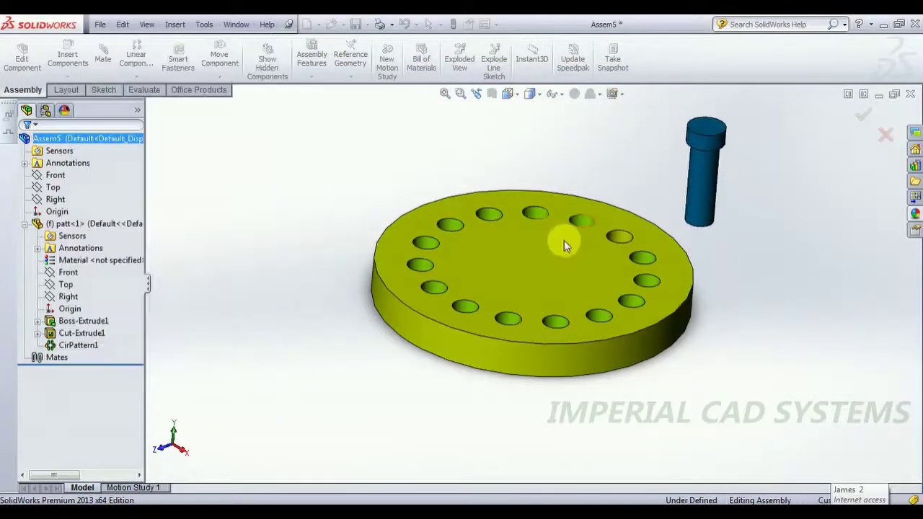
Add a Concentric mate between the pin's cylindrical face and a plate hole's inner face
{"action": "left_click", "coordinate": [102, 54]}
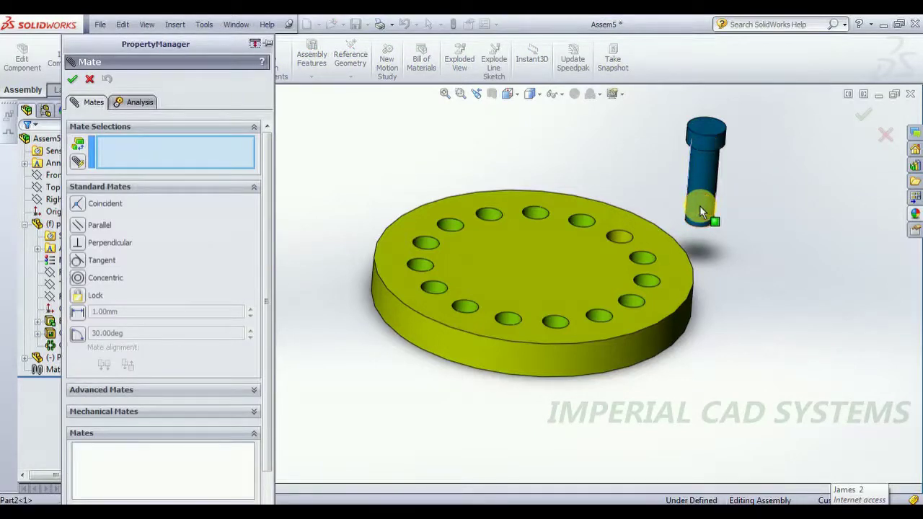
{"action": "left_click", "coordinate": [699, 205]}
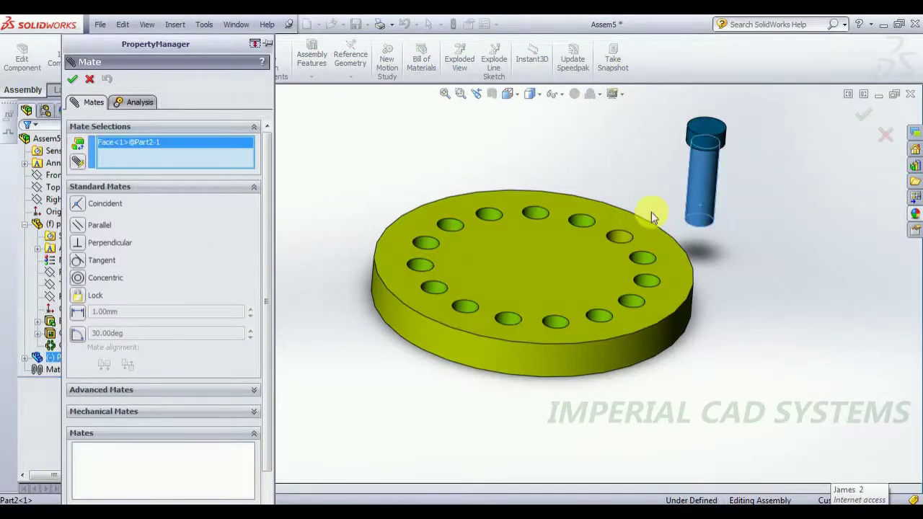
{"action": "left_click", "coordinate": [617, 237]}
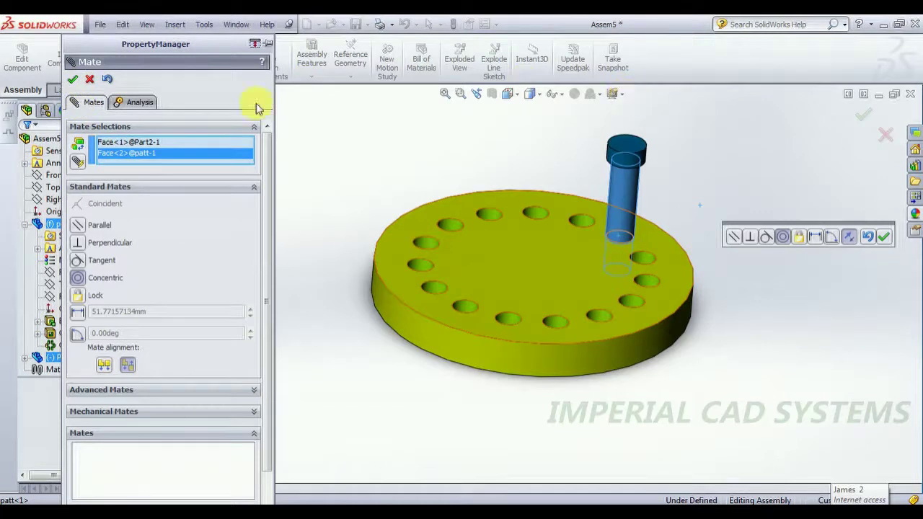
{"action": "key", "text": "Return"}
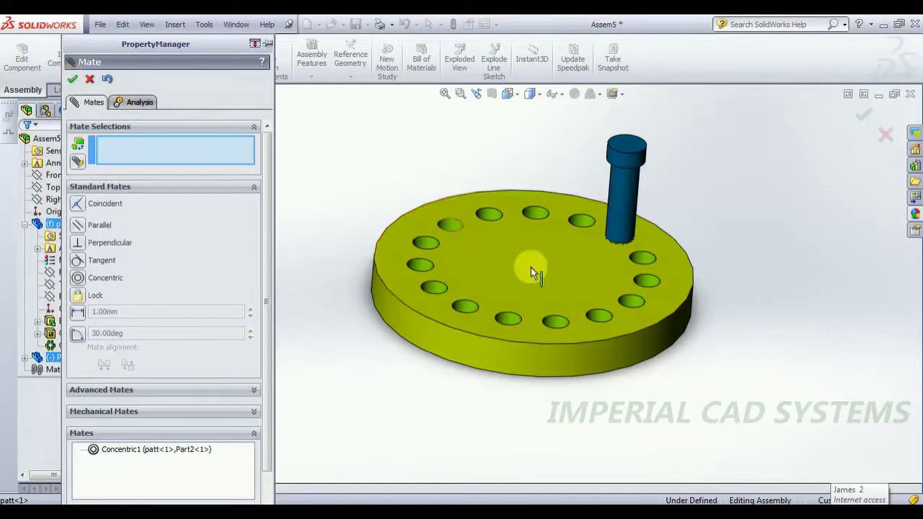
Add a Coincident mate between the plate's top face and the pin head's underside
{"action": "left_click", "coordinate": [594, 257]}
{"action": "mouse_move", "coordinate": [665, 243]}
{"action": "middle_mouse_down"}
{"action": "mouse_move", "coordinate": [674, 140]}
{"action": "mouse_move", "coordinate": [670, 150]}
{"action": "middle_mouse_up"}
{"action": "scroll", "coordinate": [674, 169], "scroll_direction": "down", "scroll_amount": 3}
{"action": "scroll", "coordinate": [663, 199], "scroll_direction": "down", "scroll_amount": 3}
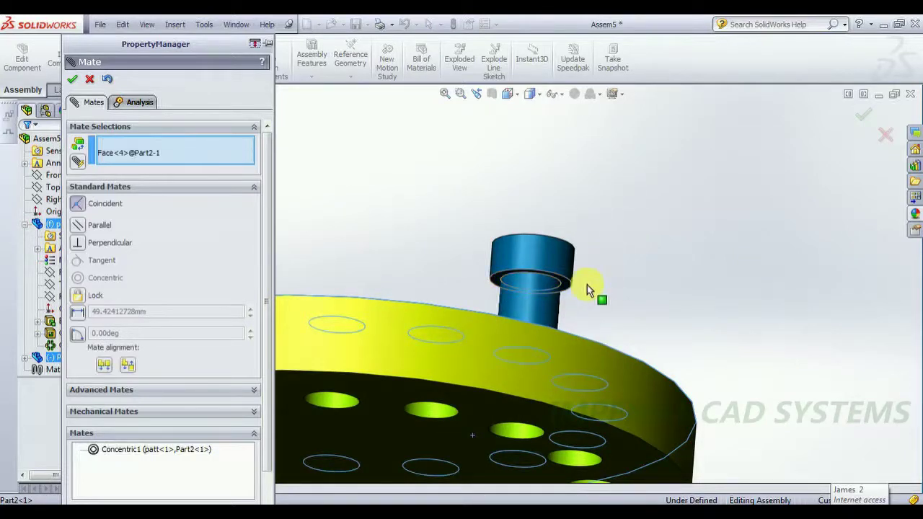
{"action": "left_click", "coordinate": [587, 285]}
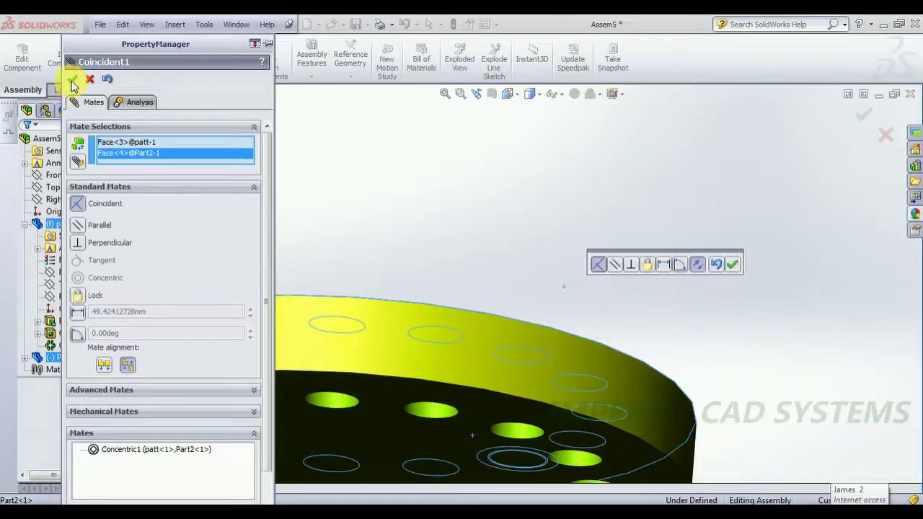
{"action": "key", "text": "Return"}
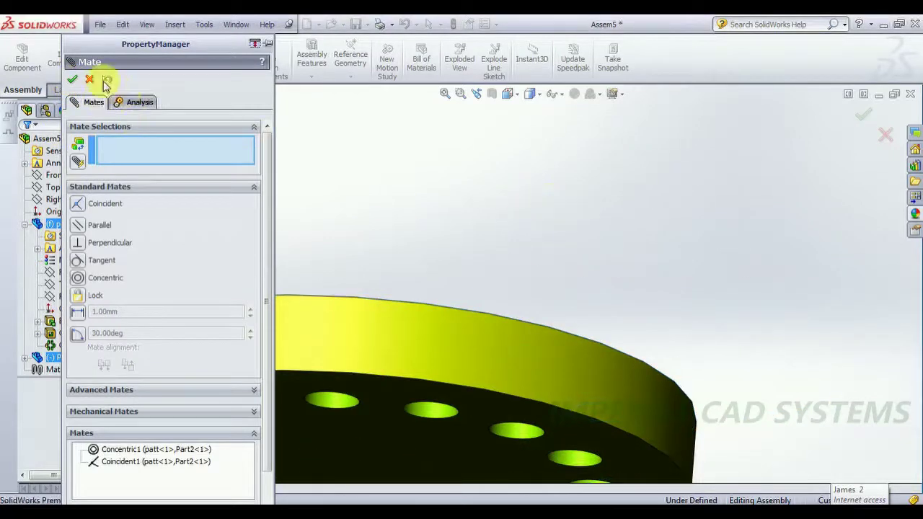
{"action": "key", "text": "Escape"}
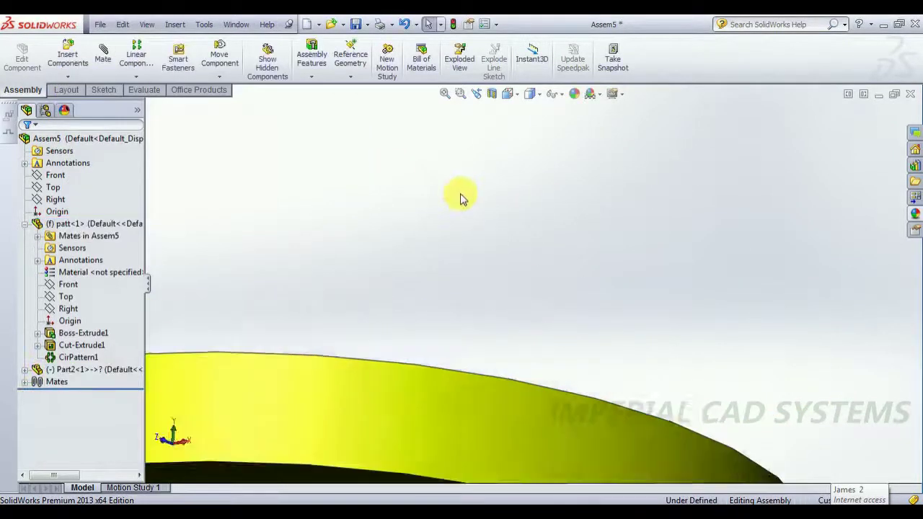
{"action": "scroll", "coordinate": [459, 197], "scroll_direction": "up", "scroll_amount": 5}
{"action": "scroll", "coordinate": [462, 197], "scroll_direction": "up", "scroll_amount": 2}
{"action": "mouse_move", "coordinate": [480, 214]}
{"action": "middle_mouse_down"}
{"action": "mouse_move", "coordinate": [533, 333]}
{"action": "mouse_move", "coordinate": [495, 301]}
{"action": "middle_mouse_up"}
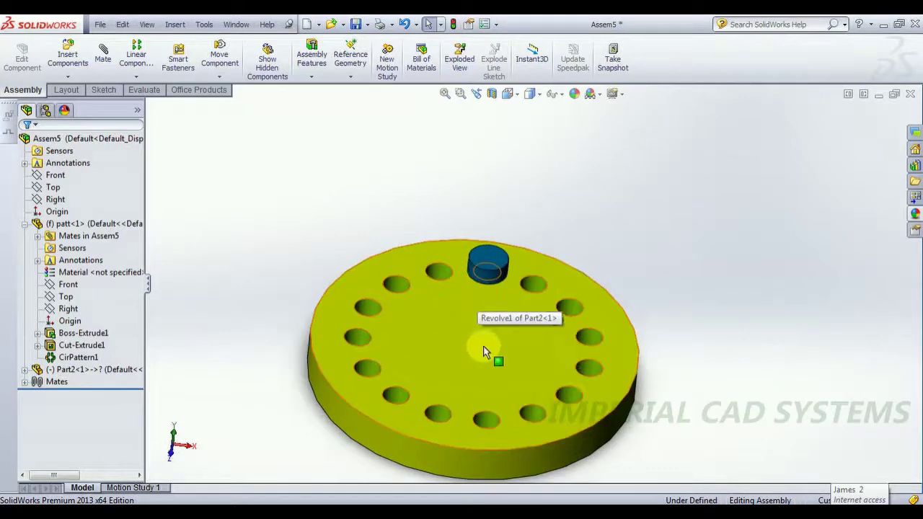
Drag the pin to preview it over a hole, then display the component pattern types
{"action": "scroll", "coordinate": [492, 353], "scroll_direction": "down", "scroll_amount": 2}
{"action": "mouse_move", "coordinate": [472, 268]}
{"action": "left_mouse_down", "text": "alt"}
{"action": "mouse_move", "coordinate": [443, 277]}
{"action": "mouse_move", "coordinate": [566, 324]}
{"action": "left_mouse_up", "text": "alt"}
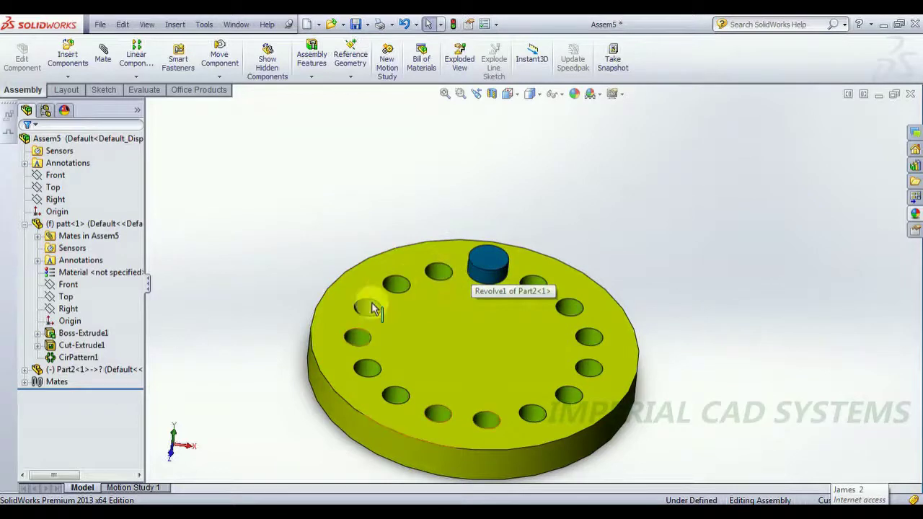
{"action": "left_click_drag", "start_coordinate": [566, 324], "coordinate": [564, 318], "text": "alt"}
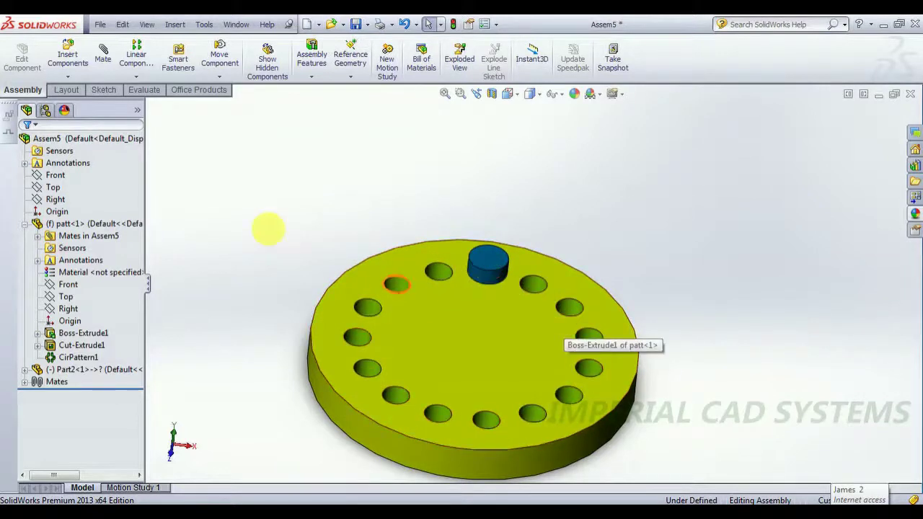
{"action": "left_click", "coordinate": [136, 75]}
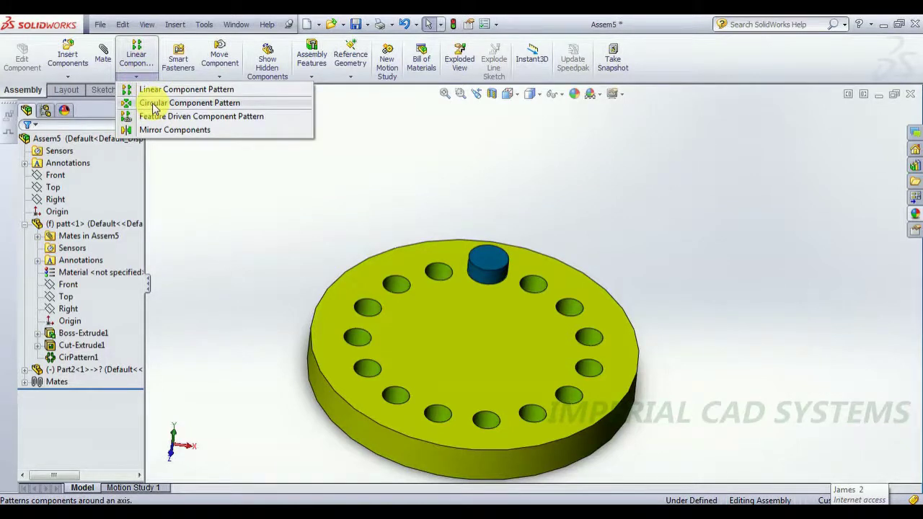
Set up a Circular Component Pattern of Part2 around the plate's outer cylindrical face
{"action": "left_click", "coordinate": [154, 108]}
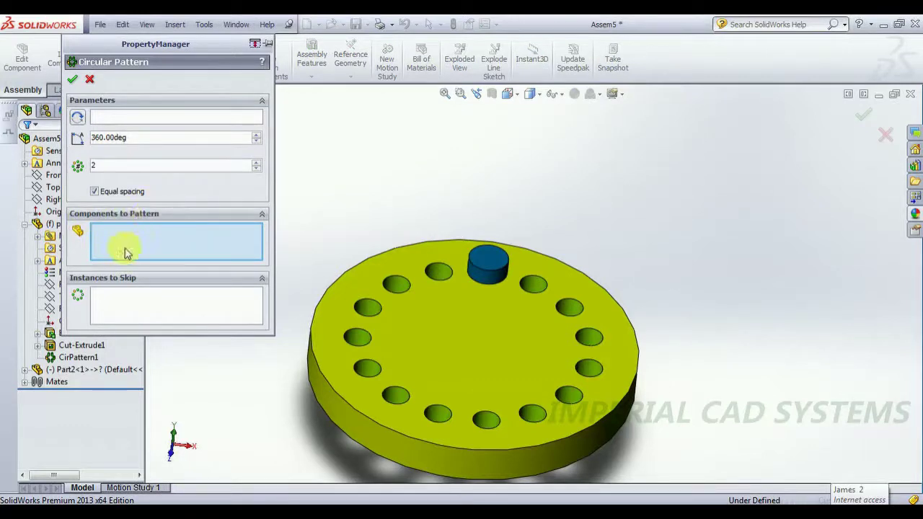
{"action": "left_click", "coordinate": [494, 261]}
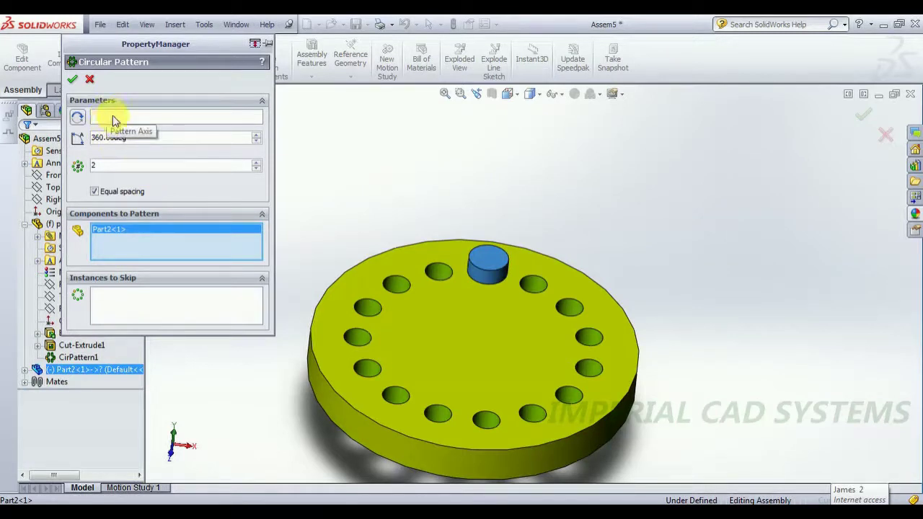
{"action": "left_click", "coordinate": [112, 119]}
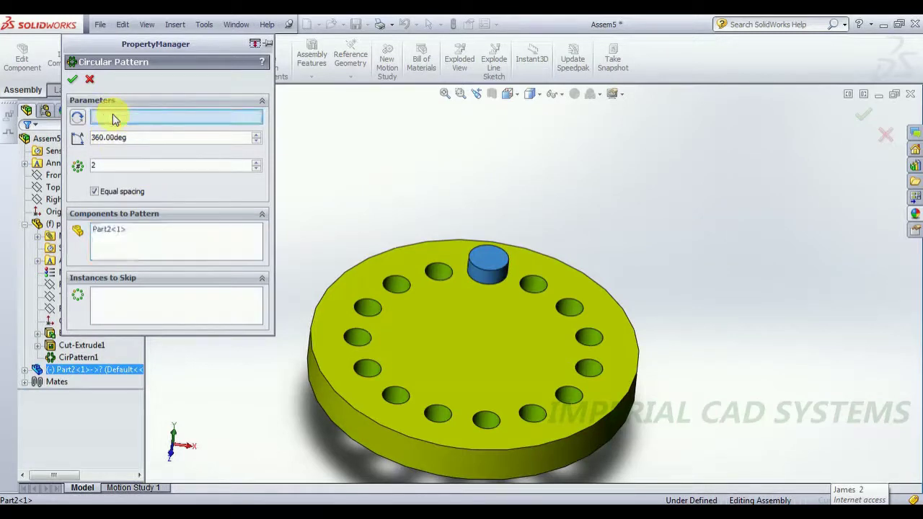
{"action": "left_click", "coordinate": [340, 411]}
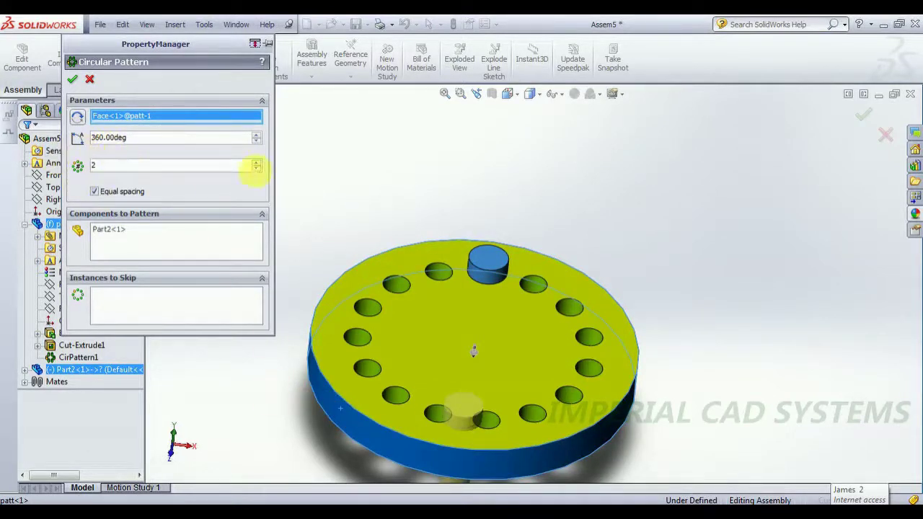
{"action": "left_click", "coordinate": [256, 169]}
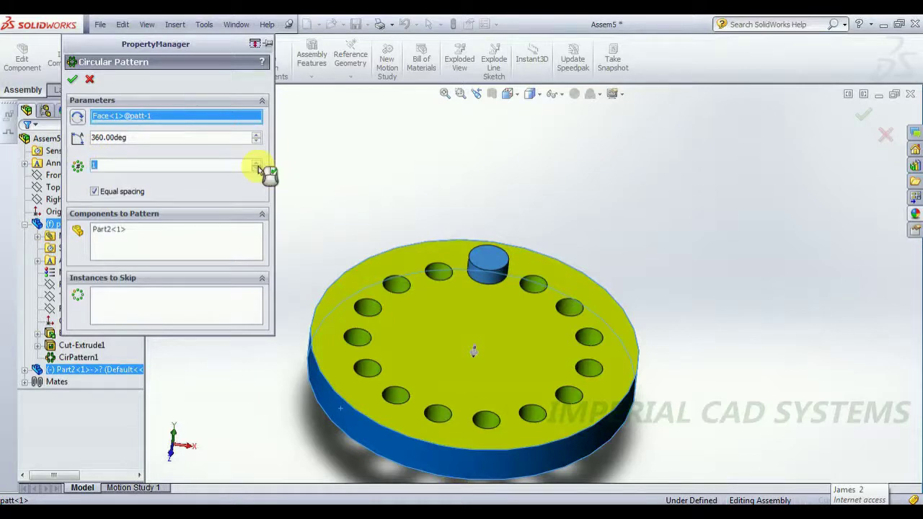
Set the pin pattern to 15 equally spaced instances over 360° and accept it
{"action": "left_click", "coordinate": [257, 165]}
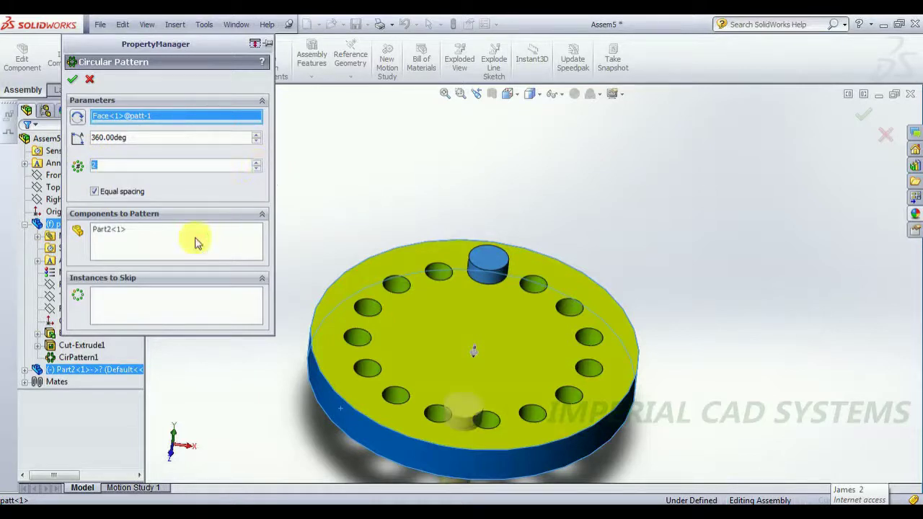
{"action": "left_click", "coordinate": [193, 233]}
{"action": "left_click", "coordinate": [256, 165]}
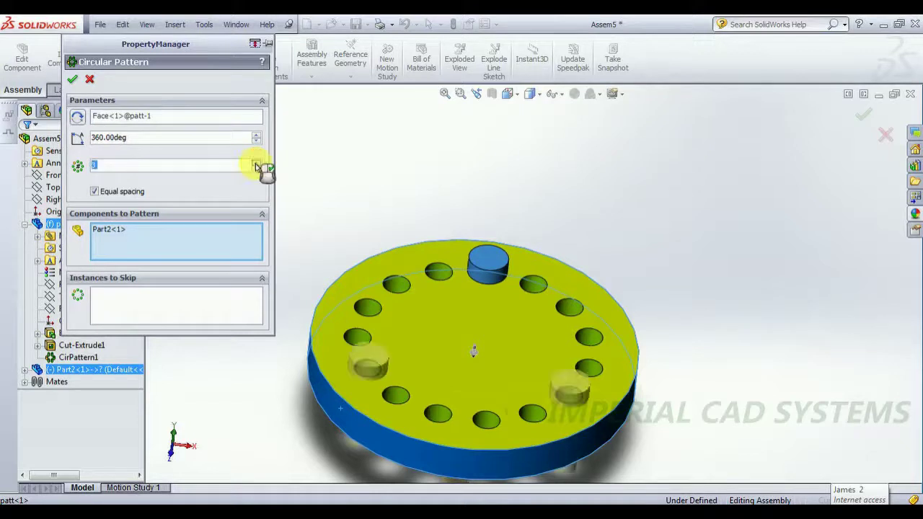
{"action": "left_click", "coordinate": [257, 164]}
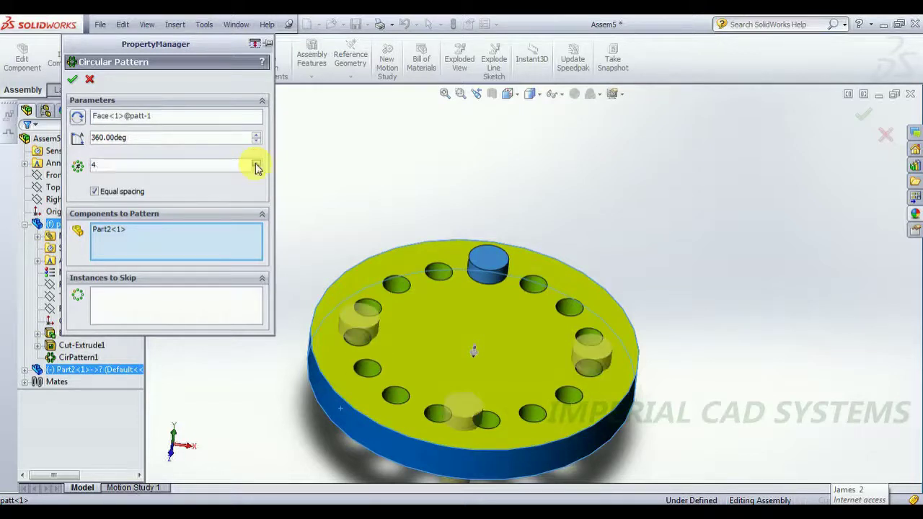
{"action": "left_click", "coordinate": [257, 164]}
{"action": "left_click", "coordinate": [256, 165]}
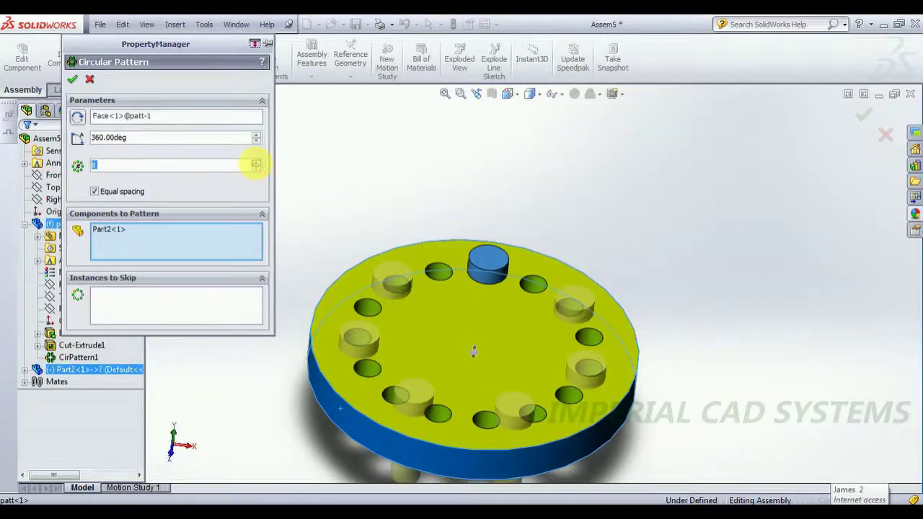
{"action": "left_click", "coordinate": [256, 163]}
{"action": "left_click", "coordinate": [256, 163]}
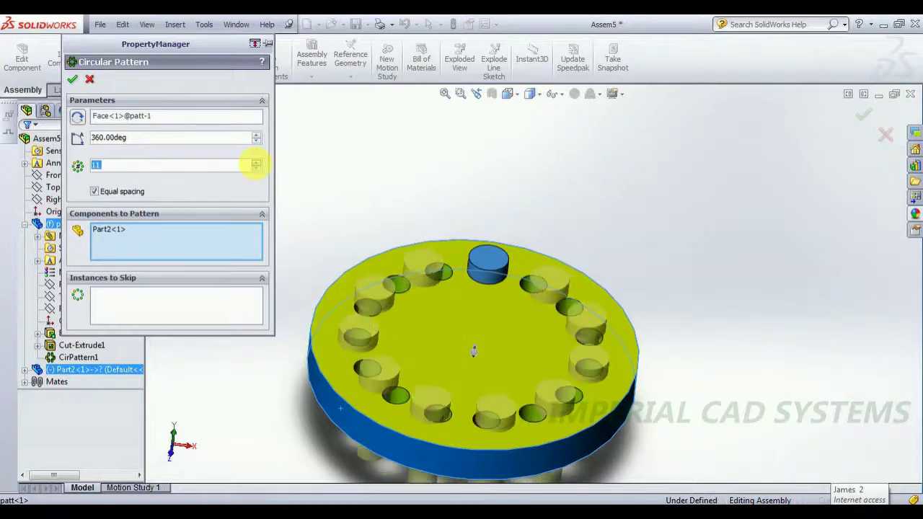
{"action": "left_click", "coordinate": [257, 164]}
{"action": "left_click", "coordinate": [256, 164]}
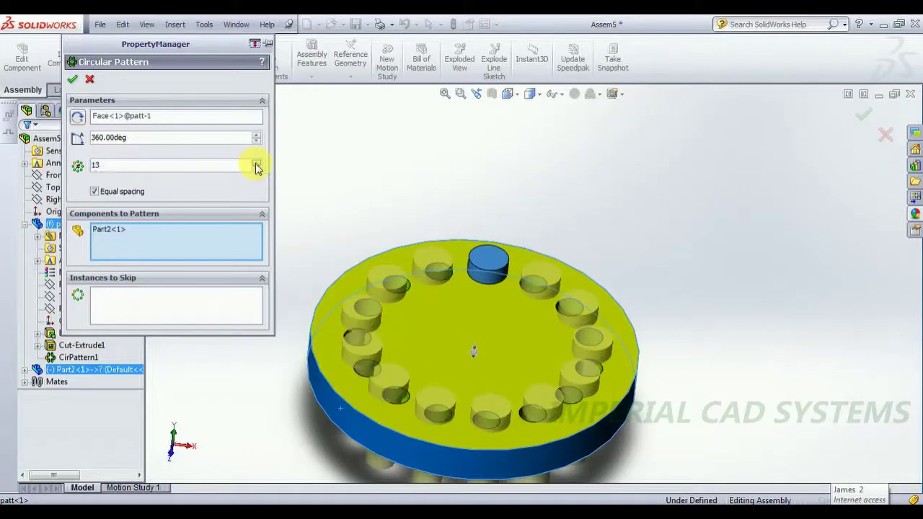
{"action": "left_click", "coordinate": [257, 163]}
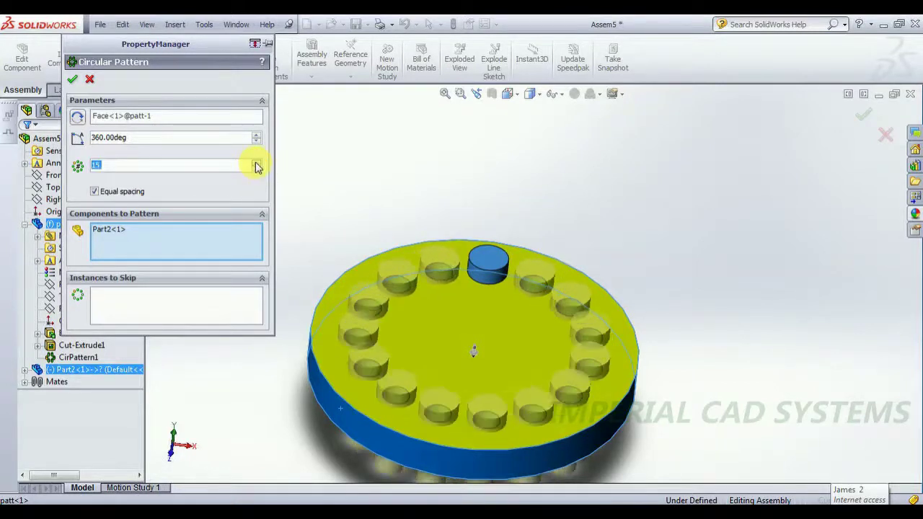
{"action": "middle_click_drag", "start_coordinate": [480, 217], "coordinate": [472, 229]}
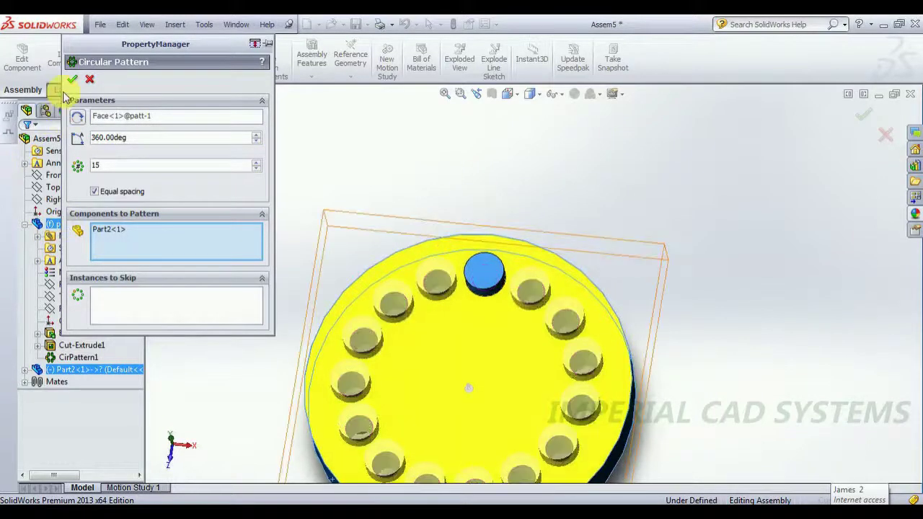
{"action": "left_click", "coordinate": [74, 81]}
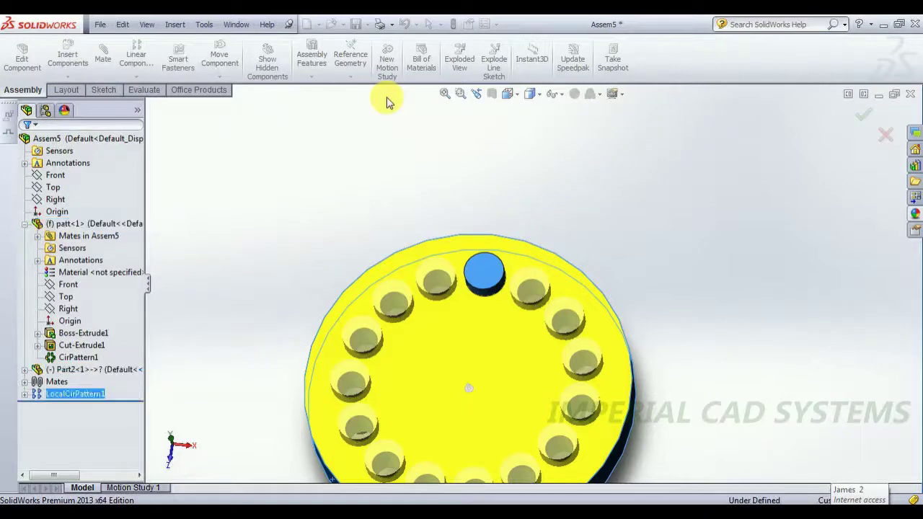
Tilt the plate edge-on, then select LocalCirPattern1 in the tree and choose Edit Feature
{"action": "scroll", "coordinate": [535, 194], "scroll_direction": "up", "scroll_amount": 5}
{"action": "scroll", "coordinate": [536, 195], "scroll_direction": "up", "scroll_amount": 2}
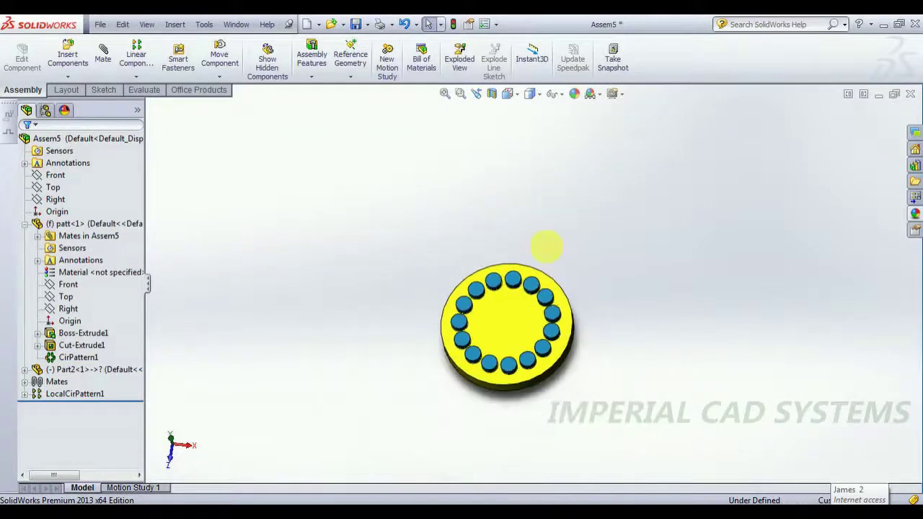
{"action": "mouse_move", "coordinate": [536, 195]}
{"action": "middle_mouse_down"}
{"action": "mouse_move", "coordinate": [485, 216]}
{"action": "mouse_move", "coordinate": [503, 241]}
{"action": "mouse_move", "coordinate": [423, 241]}
{"action": "mouse_move", "coordinate": [371, 370]}
{"action": "mouse_move", "coordinate": [390, 388]}
{"action": "mouse_move", "coordinate": [460, 346]}
{"action": "mouse_move", "coordinate": [442, 319]}
{"action": "mouse_move", "coordinate": [466, 401]}
{"action": "mouse_move", "coordinate": [461, 385]}
{"action": "mouse_move", "coordinate": [447, 392]}
{"action": "mouse_move", "coordinate": [452, 401]}
{"action": "mouse_move", "coordinate": [442, 395]}
{"action": "middle_mouse_up"}
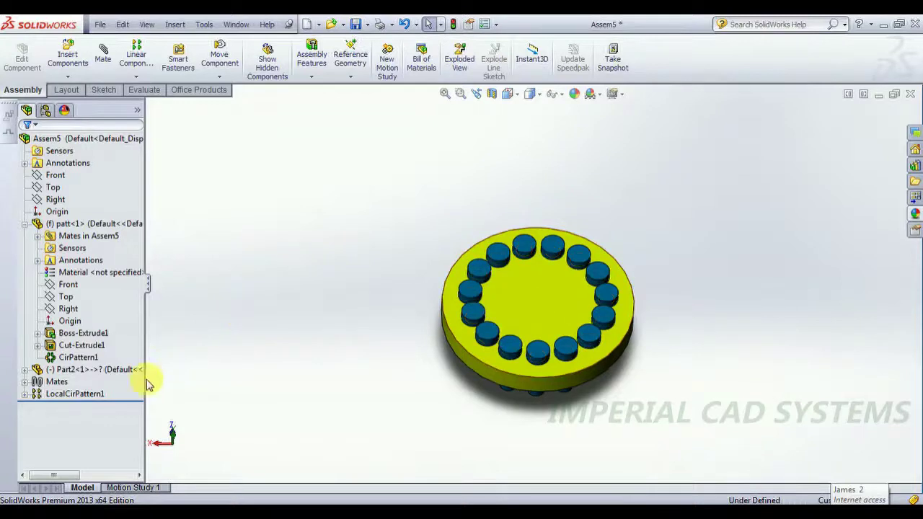
{"action": "left_click", "coordinate": [80, 395]}
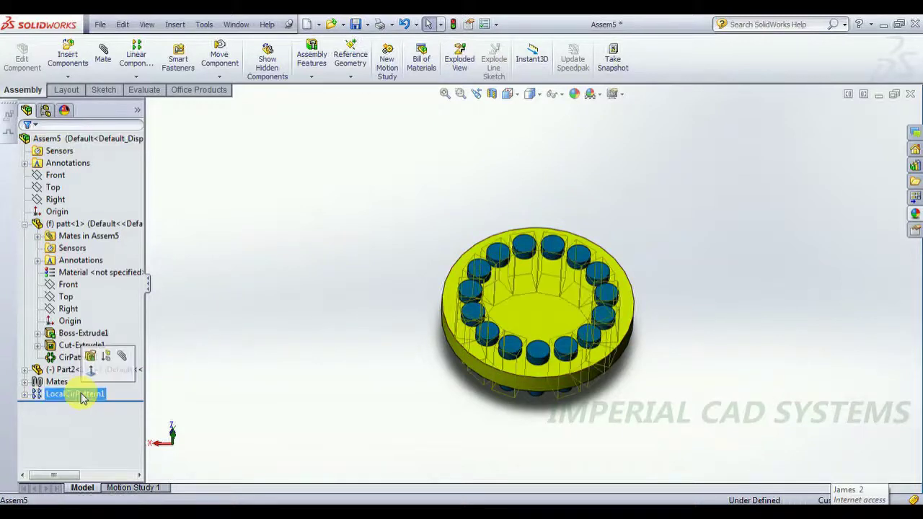
{"action": "left_click", "coordinate": [92, 359]}
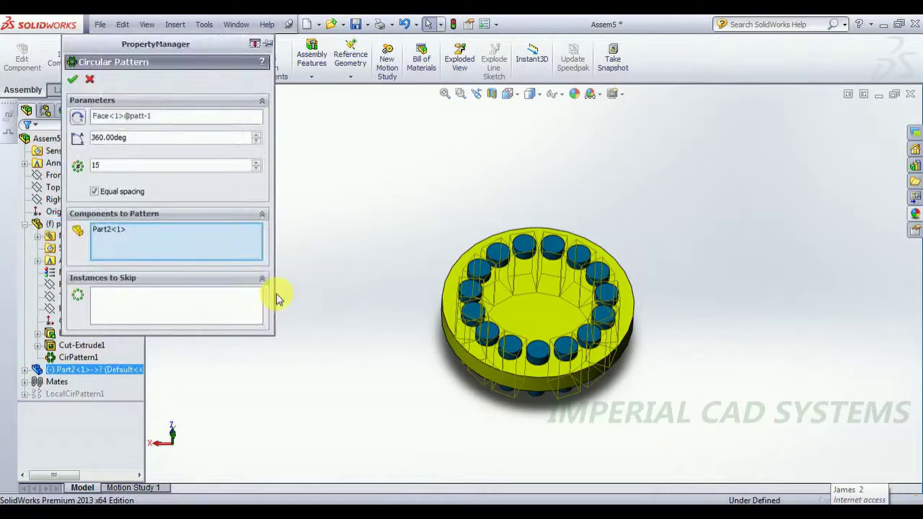
In Instances to Skip, mark adjacent pin copies starting at instance 5, then confirm the pattern
{"action": "left_click", "coordinate": [167, 308]}
{"action": "middle_click_drag", "start_coordinate": [348, 286], "coordinate": [350, 354]}
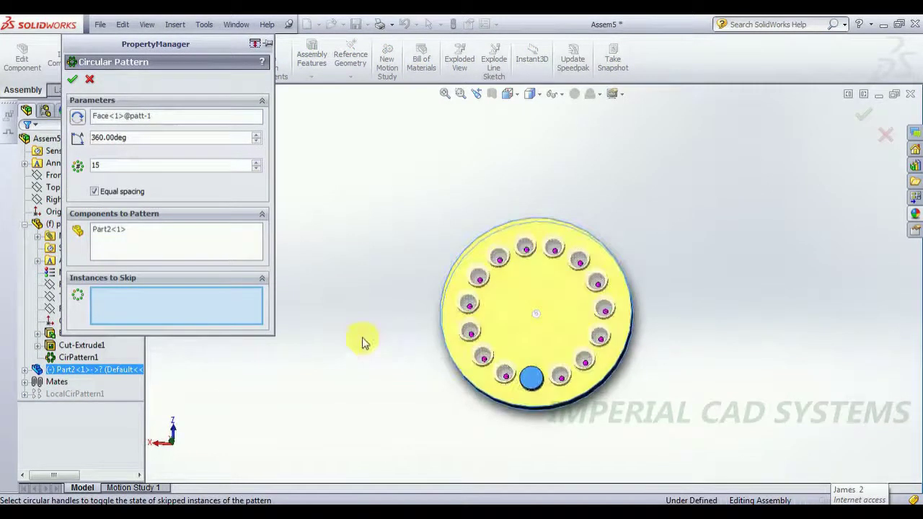
{"action": "scroll", "coordinate": [360, 339], "scroll_direction": "down", "scroll_amount": 3}
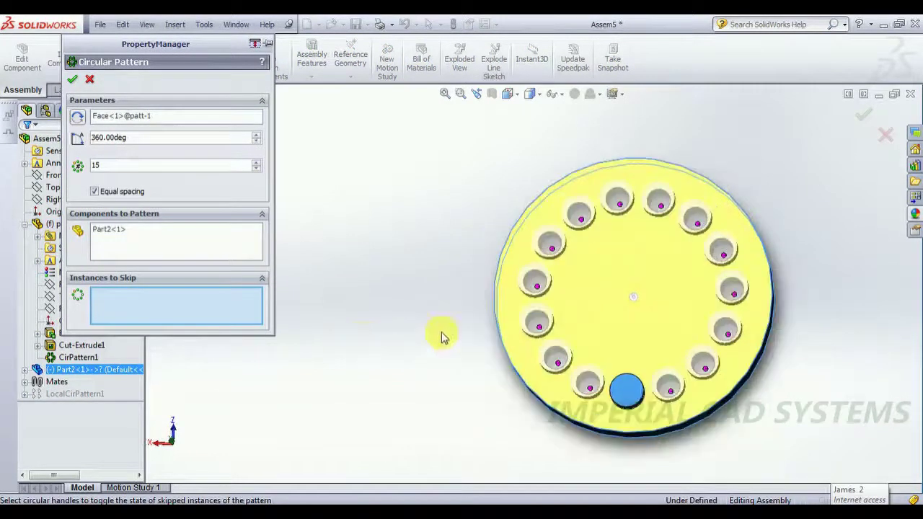
{"action": "left_click", "coordinate": [542, 288]}
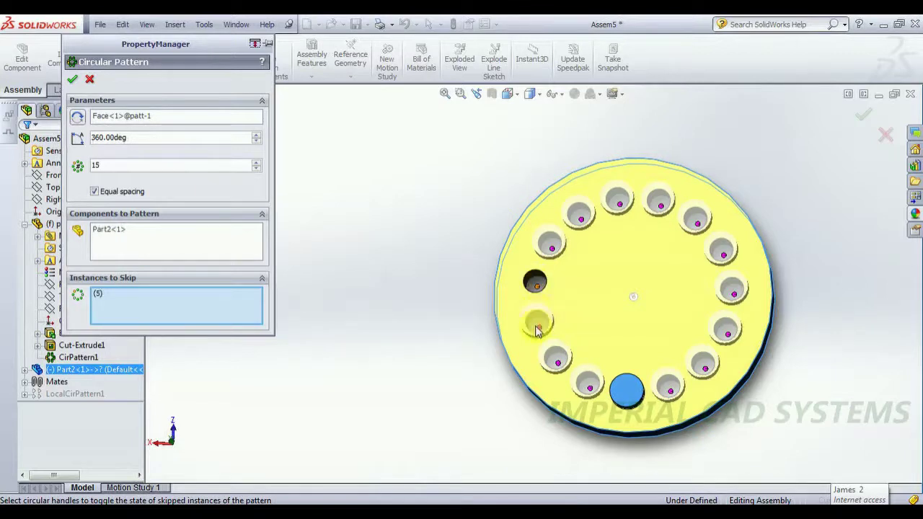
{"action": "left_click", "coordinate": [564, 368]}
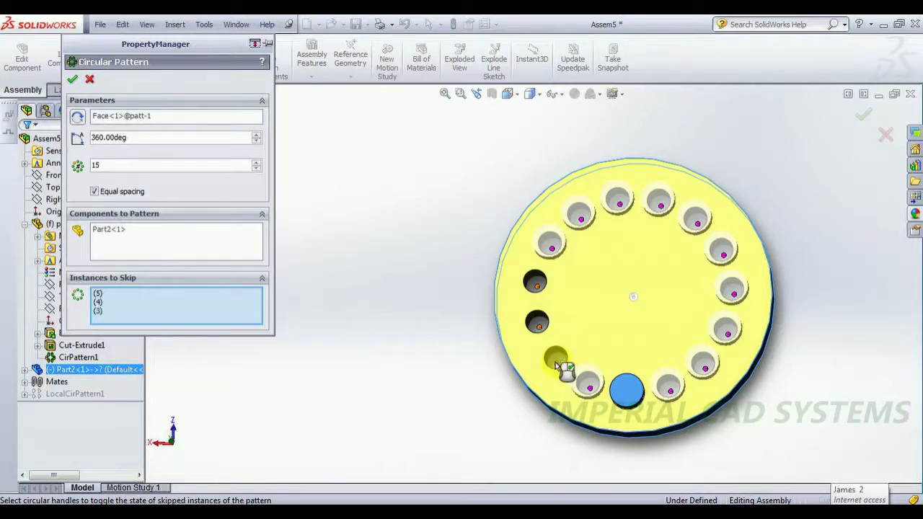
{"action": "left_click", "coordinate": [73, 80]}
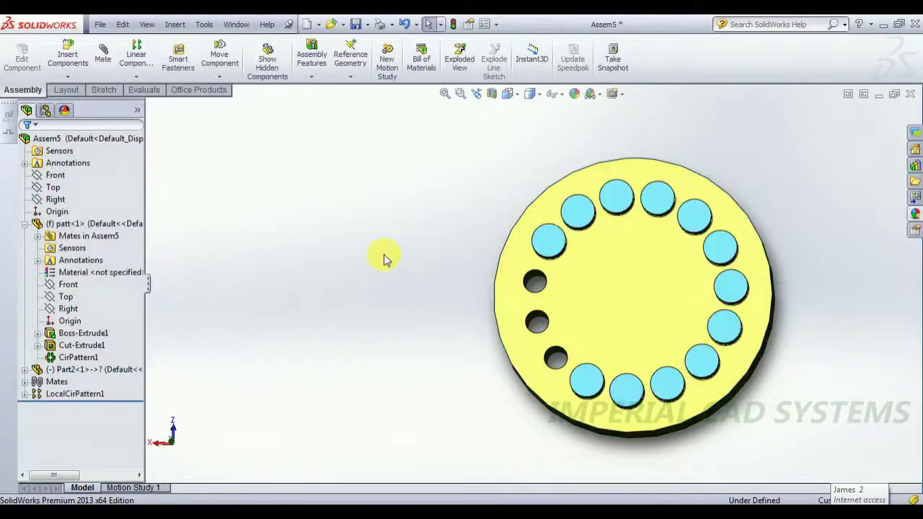
{"action": "mouse_move", "coordinate": [416, 379]}
{"action": "middle_mouse_down"}
{"action": "mouse_move", "coordinate": [462, 363]}
{"action": "mouse_move", "coordinate": [455, 402]}
{"action": "middle_mouse_up"}
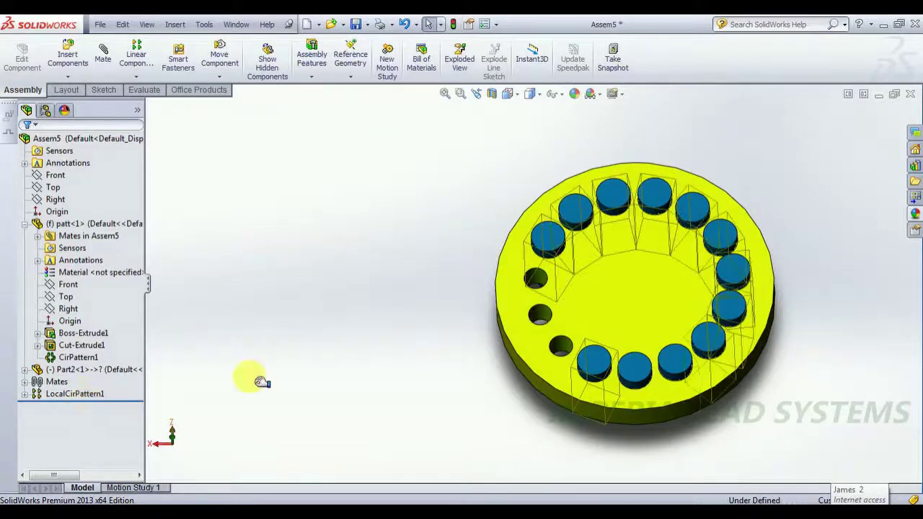
{"action": "mouse_move", "coordinate": [389, 377]}
{"action": "middle_mouse_down"}
{"action": "mouse_move", "coordinate": [367, 371]}
{"action": "mouse_move", "coordinate": [391, 375]}
{"action": "mouse_move", "coordinate": [418, 251]}
{"action": "mouse_move", "coordinate": [358, 328]}
{"action": "mouse_move", "coordinate": [360, 350]}
{"action": "mouse_move", "coordinate": [348, 301]}
{"action": "mouse_move", "coordinate": [408, 247]}
{"action": "mouse_move", "coordinate": [392, 348]}
{"action": "mouse_move", "coordinate": [361, 289]}
{"action": "middle_mouse_up"}
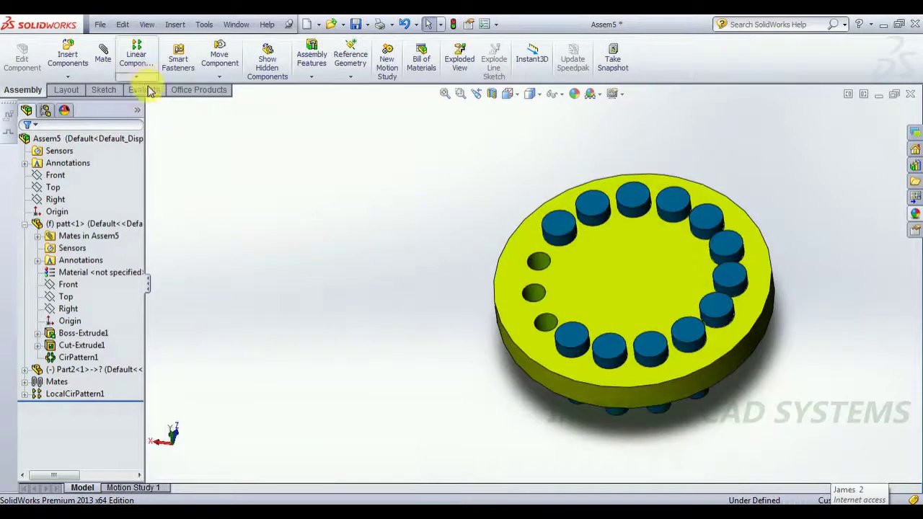
{"action": "middle_click_drag", "start_coordinate": [373, 243], "coordinate": [387, 246]}
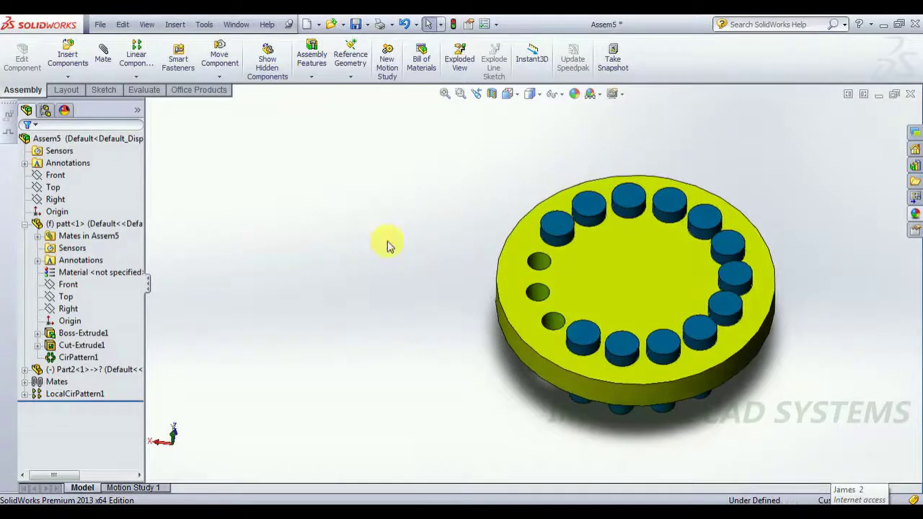